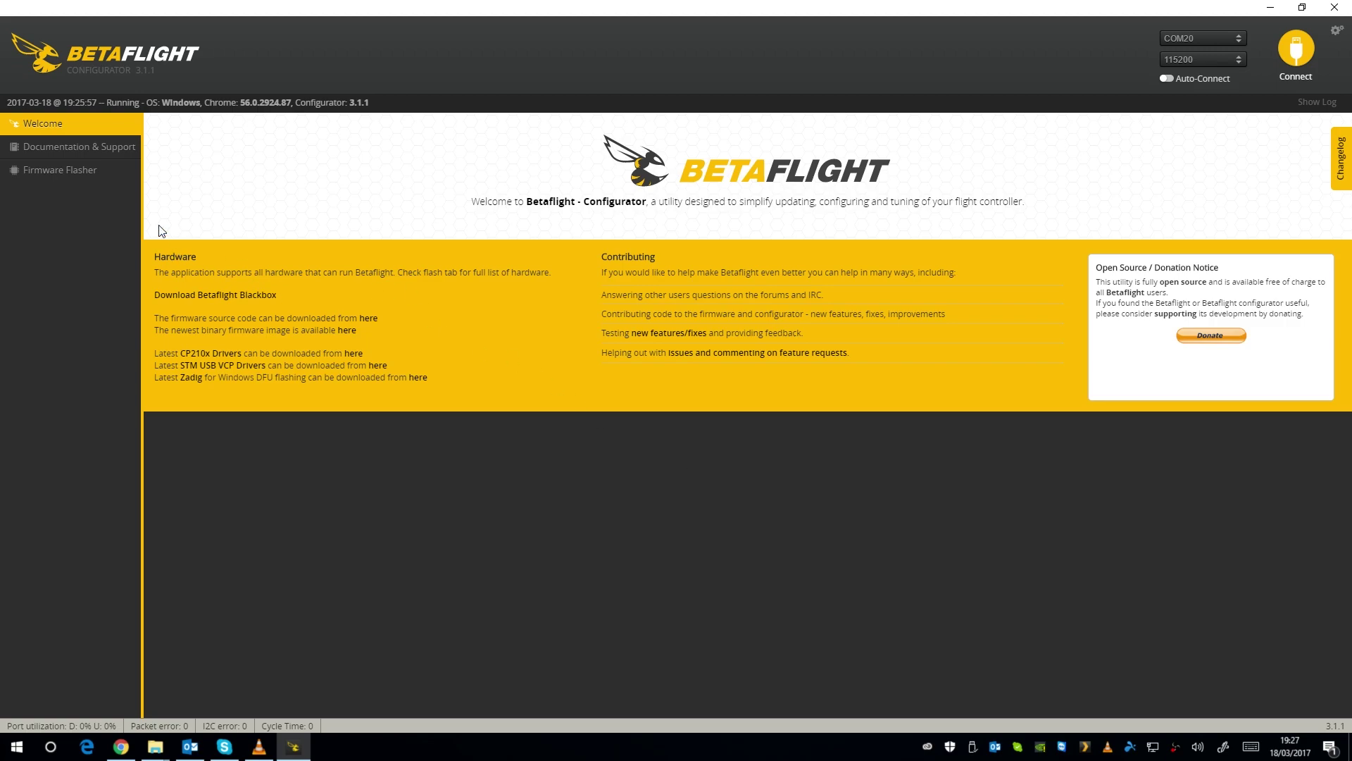
In the firmware flasher, keep SPRACINGF3EVO as the board and choose firmware version 3.1.6 dated 27-02-2017.
click(65, 175)
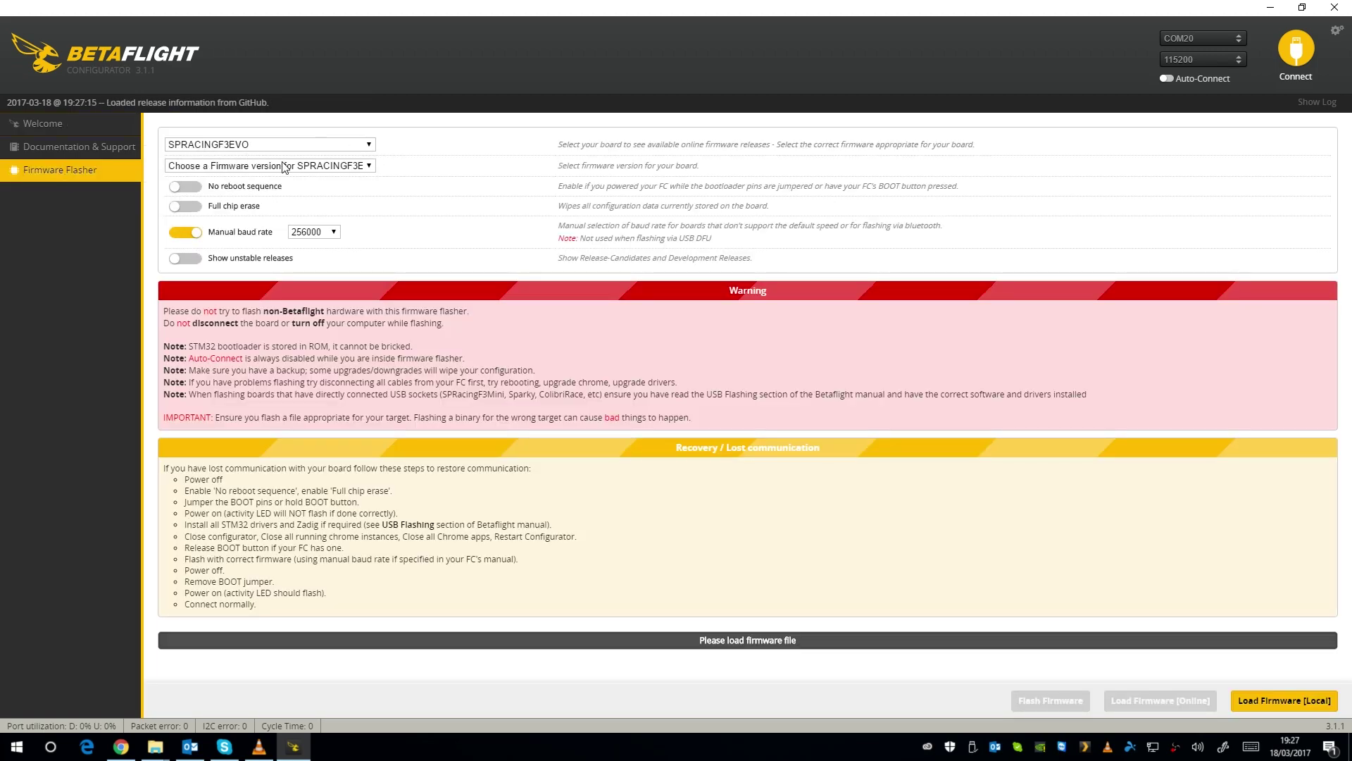
click(370, 166)
click(370, 166)
click(367, 146)
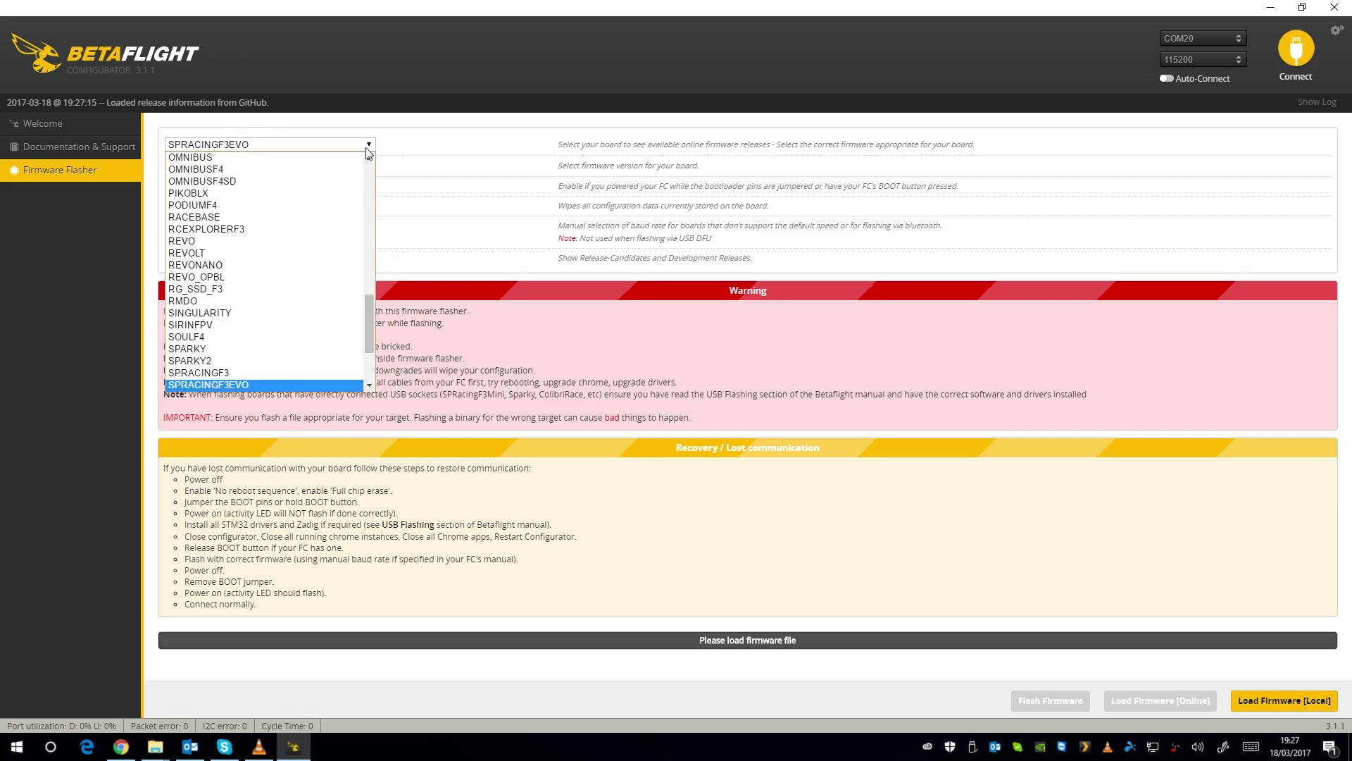
click(367, 146)
click(362, 167)
click(331, 190)
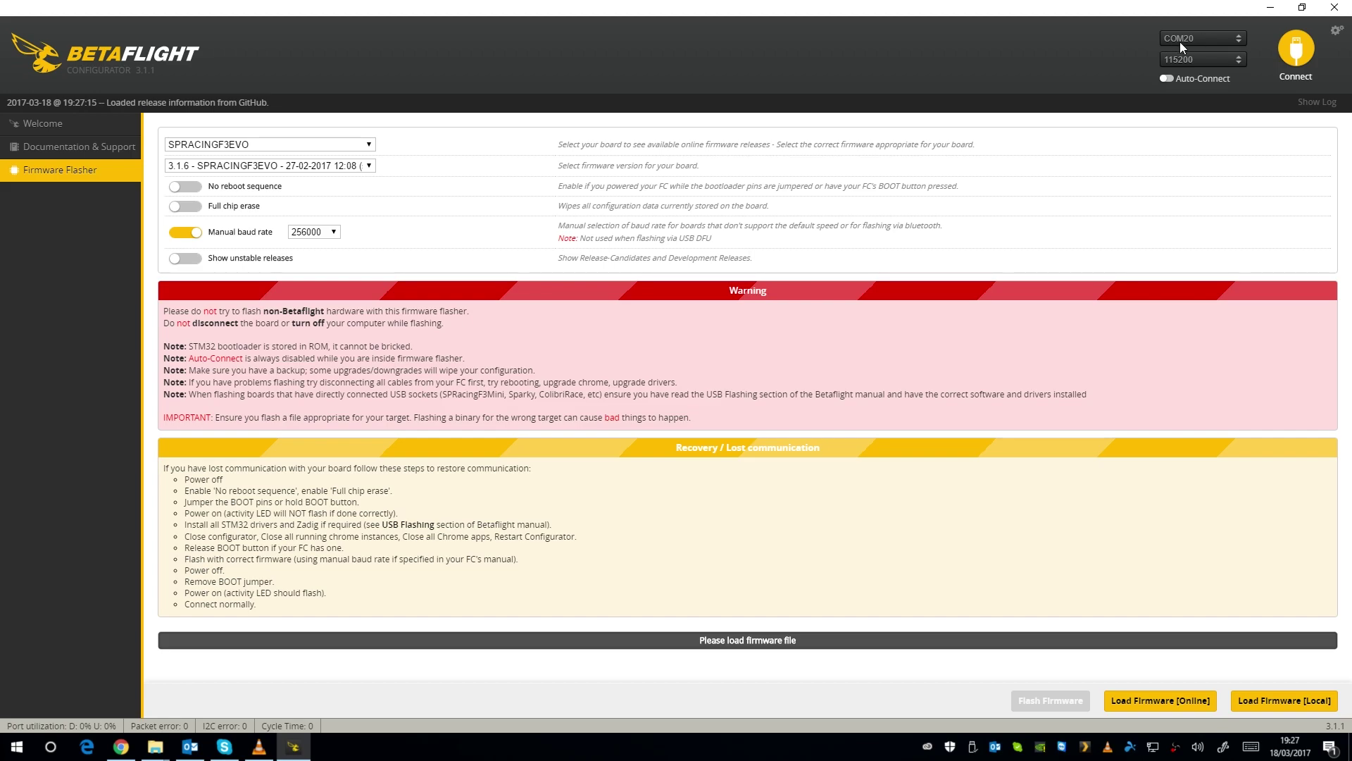
Connect to the flight controller on COM20 at 115200 baud and enable expert mode.
click(1310, 63)
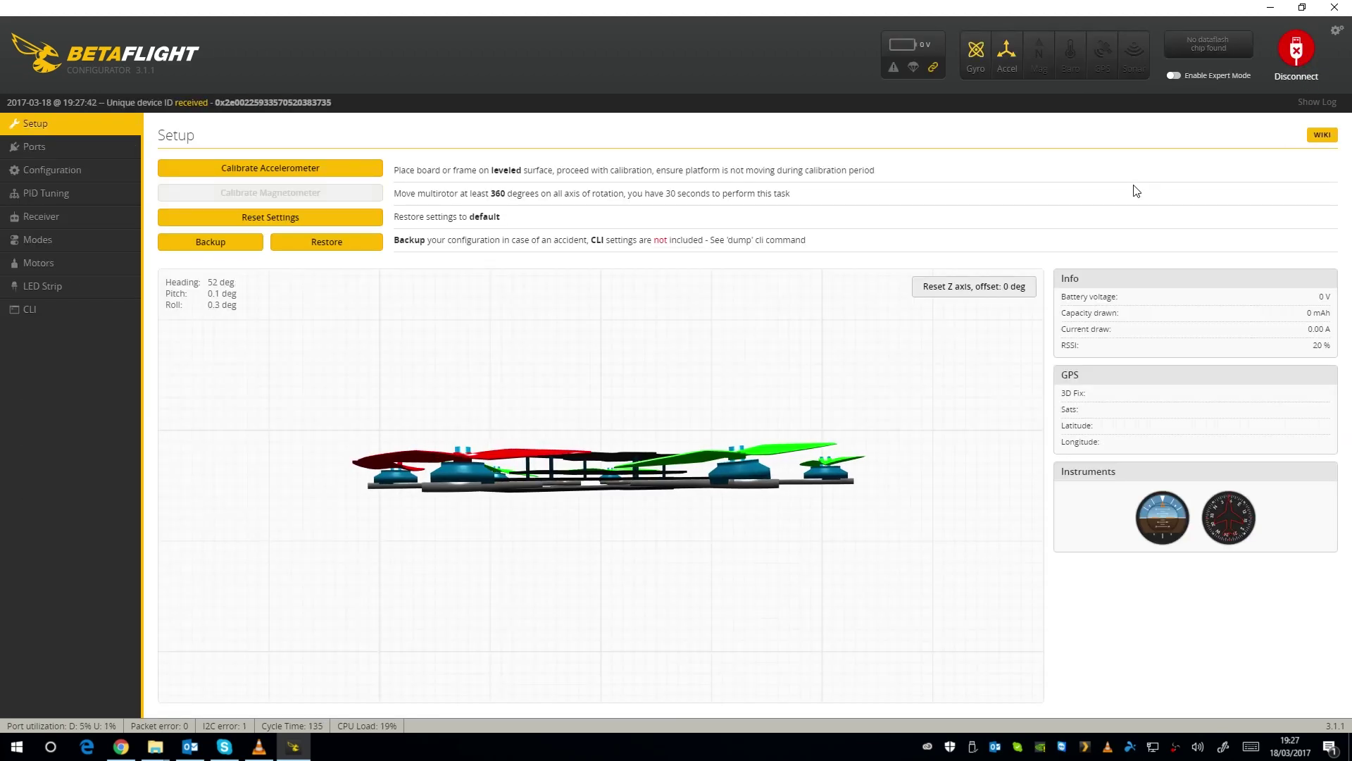
click(1175, 76)
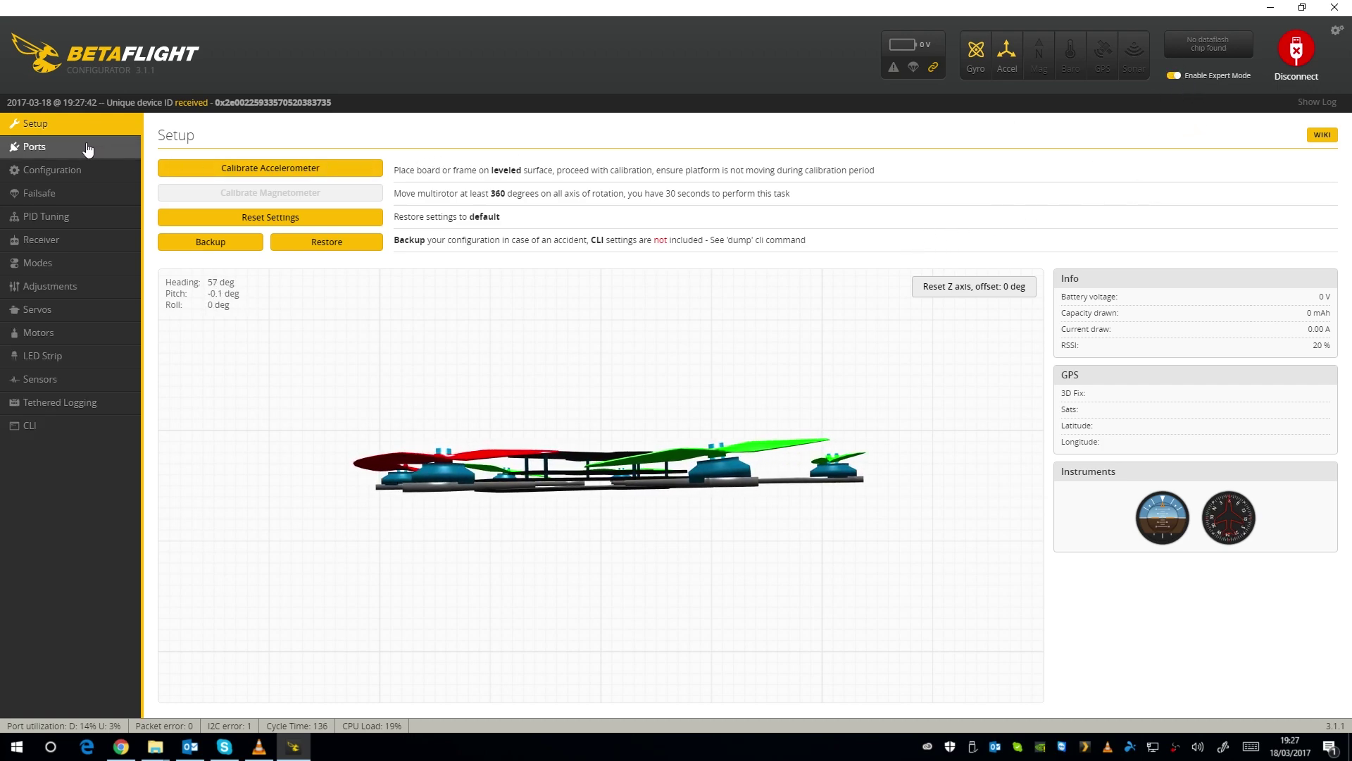
Review the serial port assignments and the board configuration, from mixer and ESC settings down to the other features.
click(42, 147)
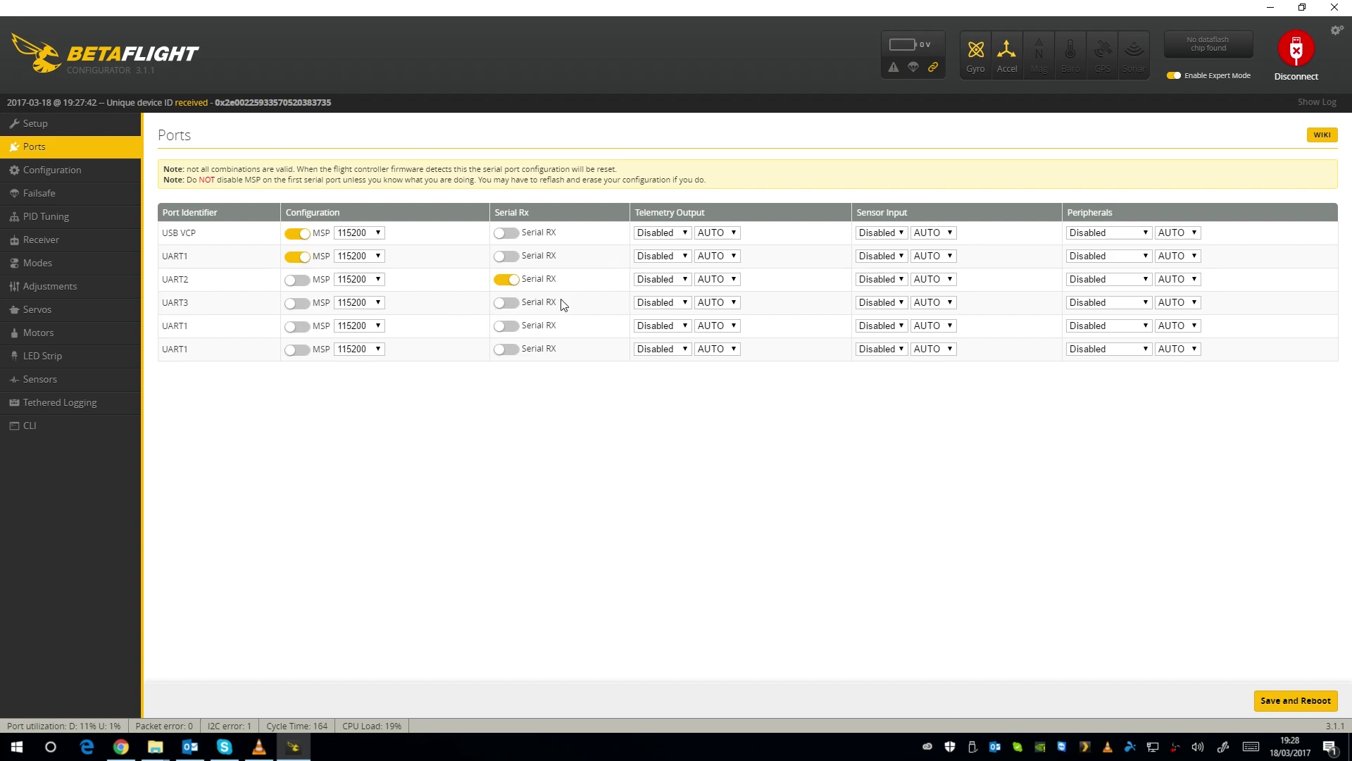
click(79, 171)
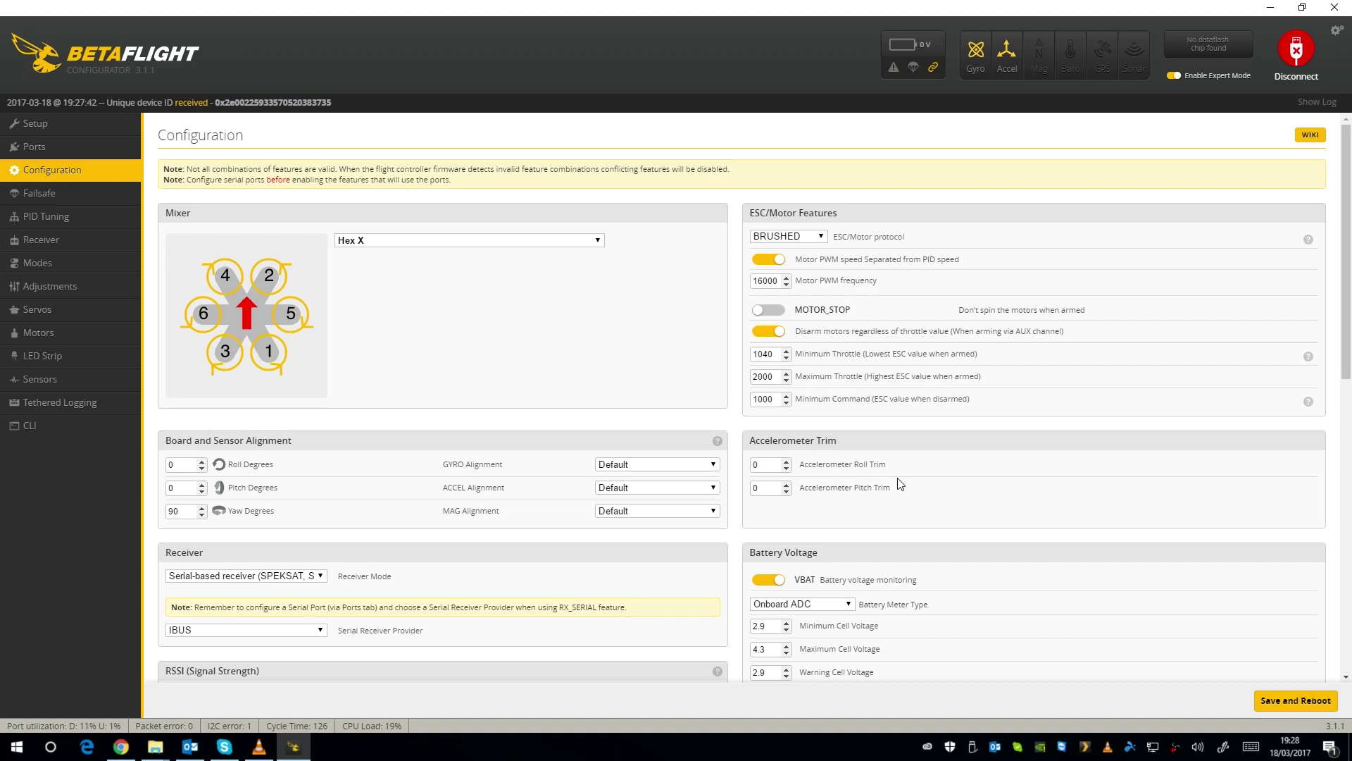
scroll(909, 498, down, 2)
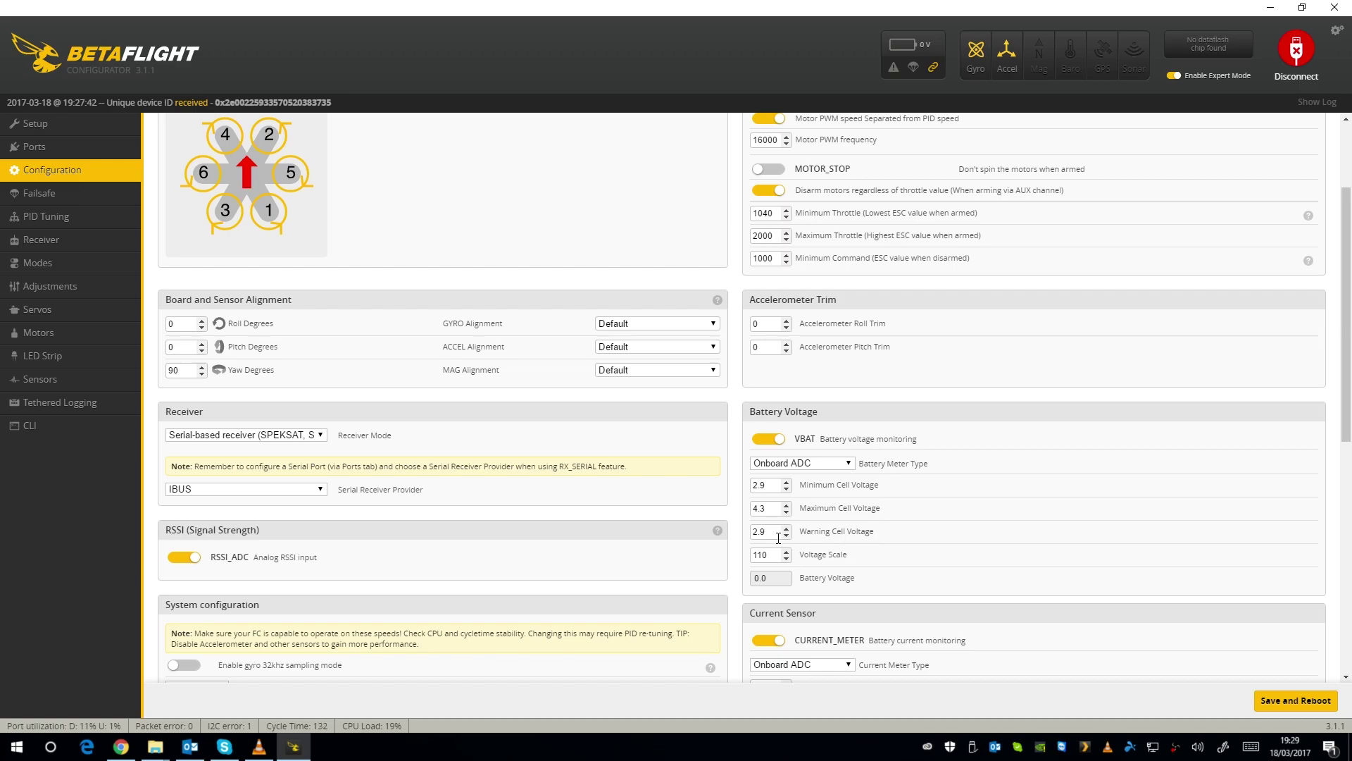
scroll(927, 532, down, 5)
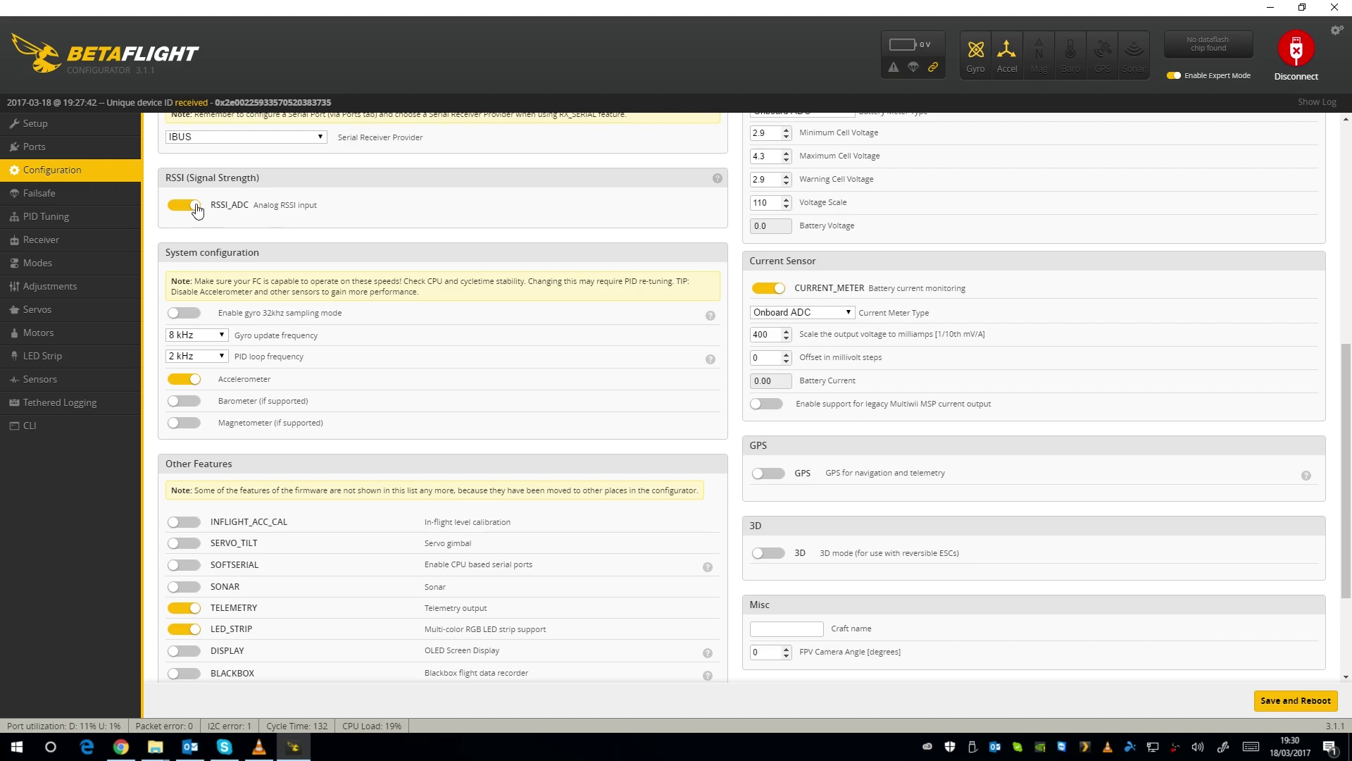
scroll(380, 328, up, 3)
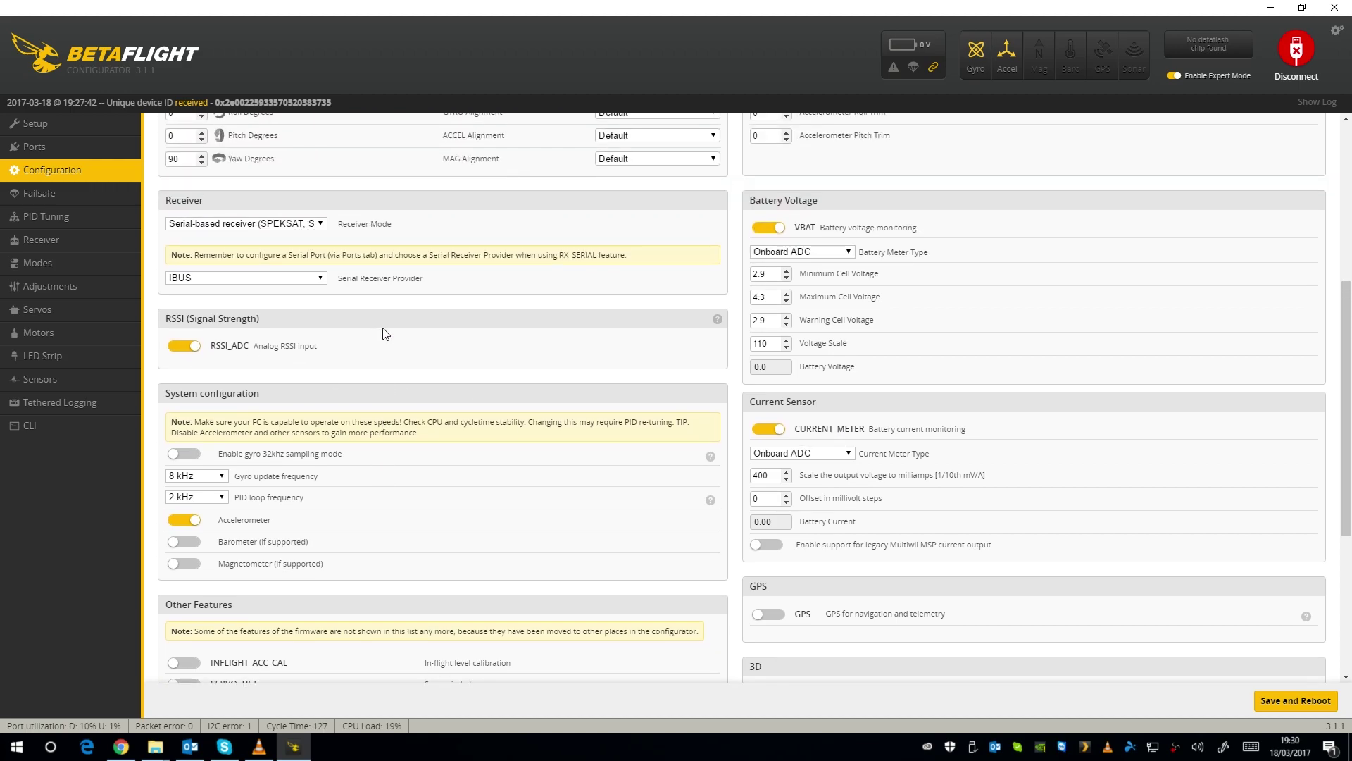
scroll(385, 334, down, 3)
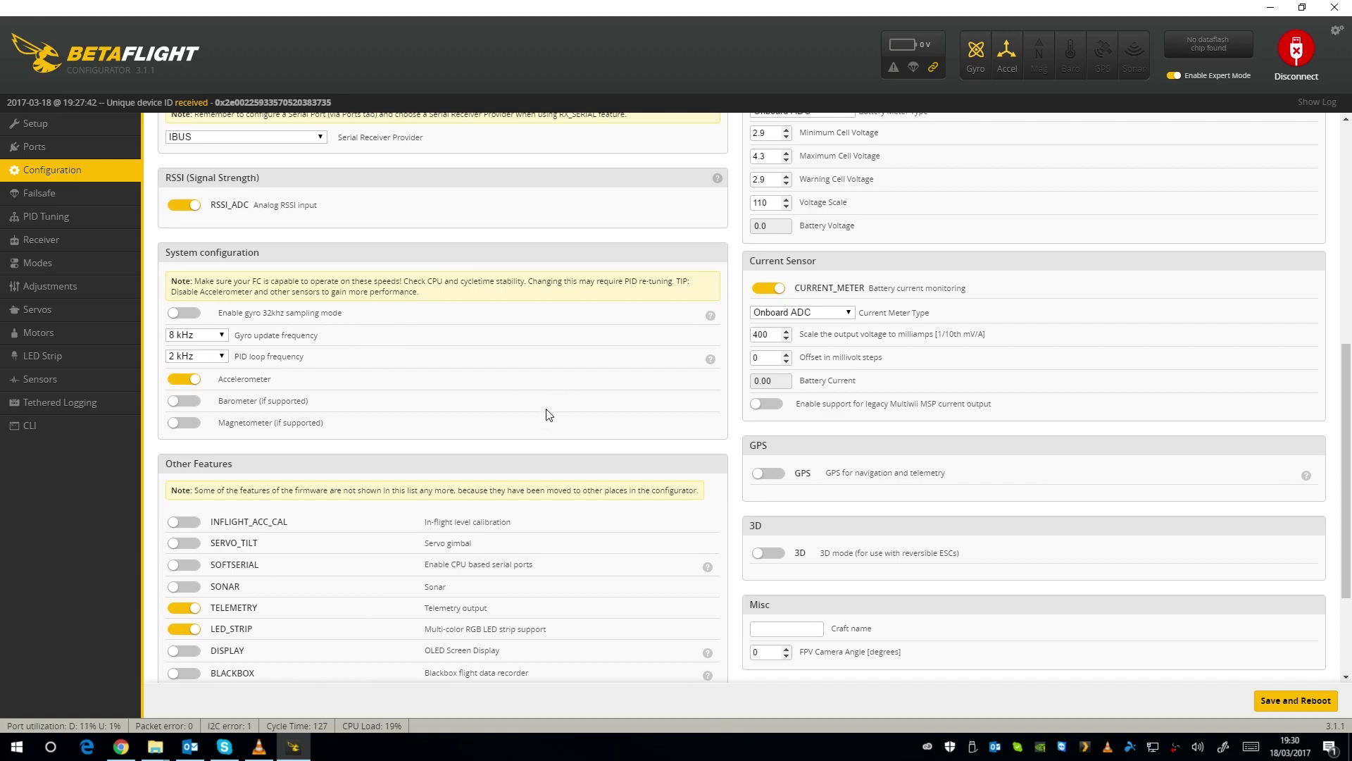
scroll(617, 407, down, 3)
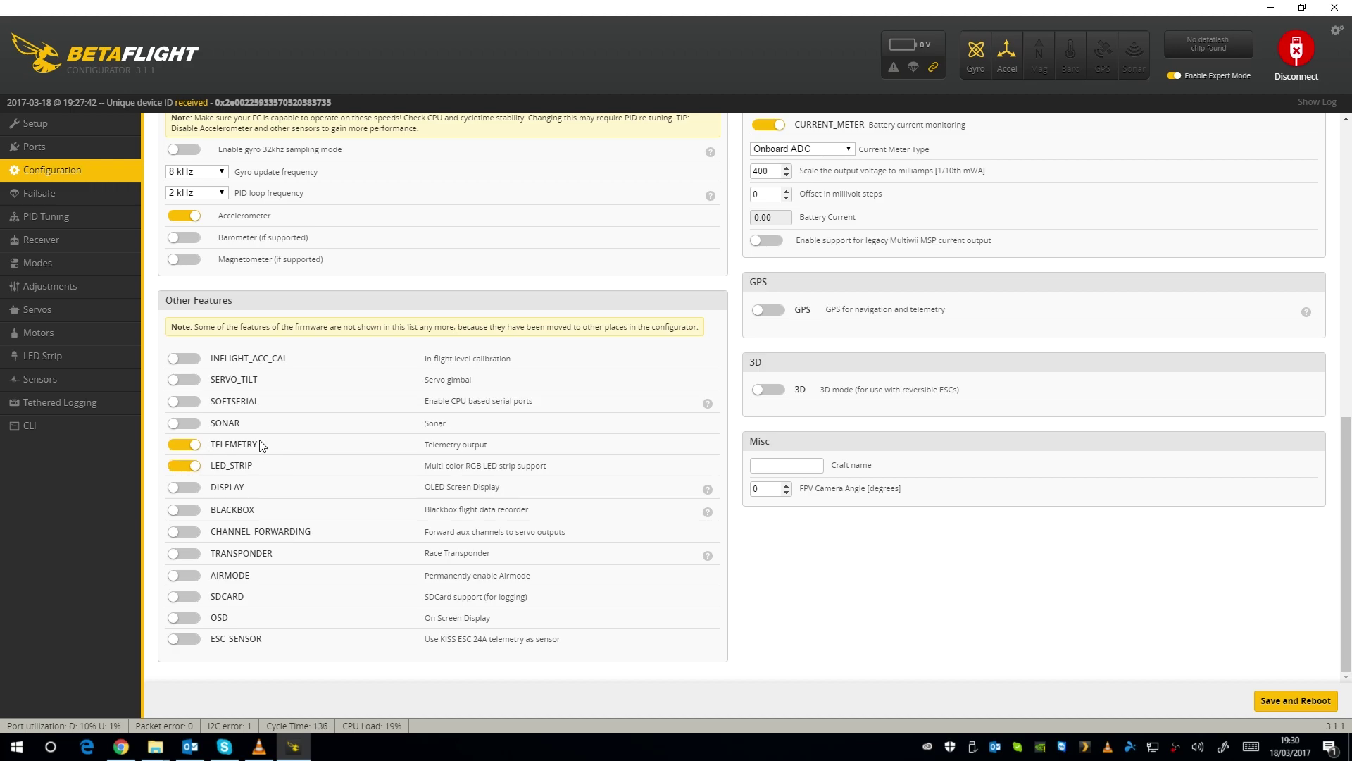
Review the failsafe, PID tuning, receiver, modes and LED strip settings of the flight controller.
click(32, 192)
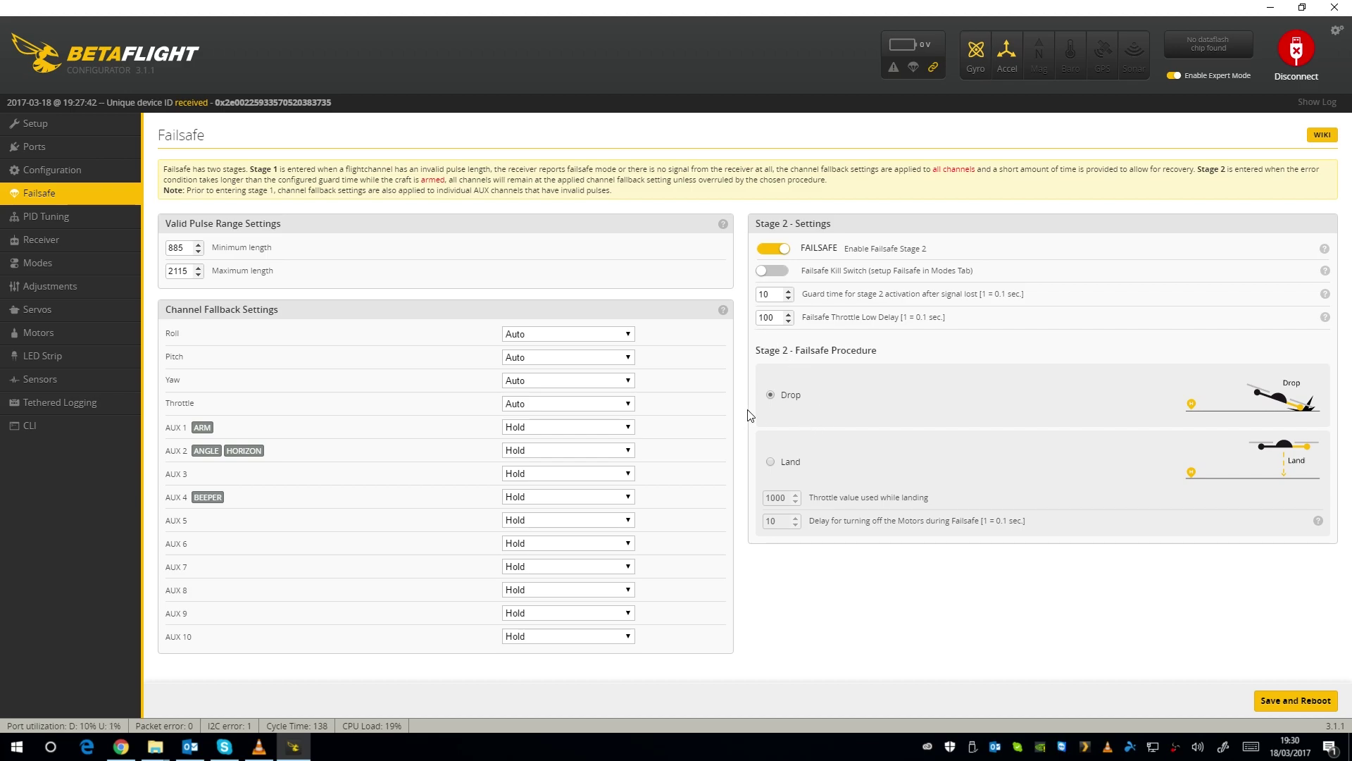
click(55, 218)
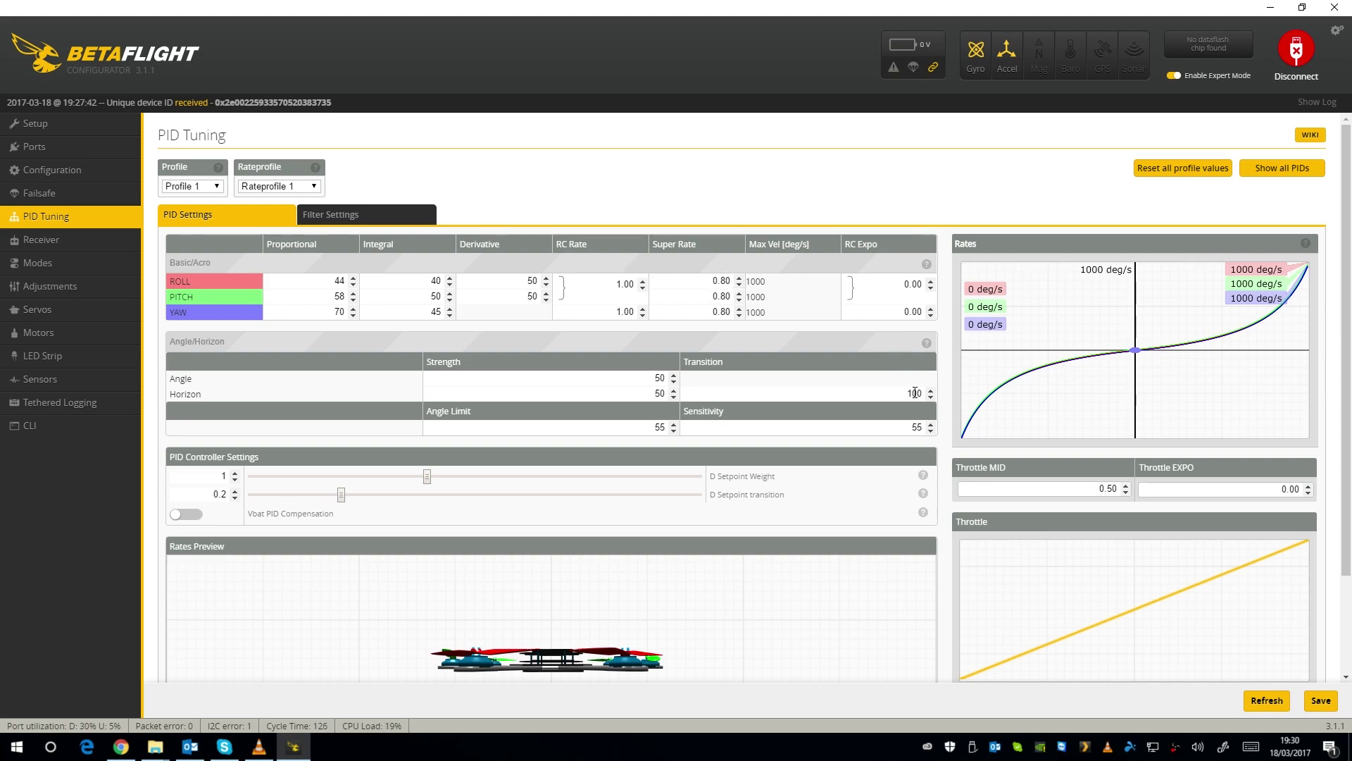
scroll(914, 392, down, 3)
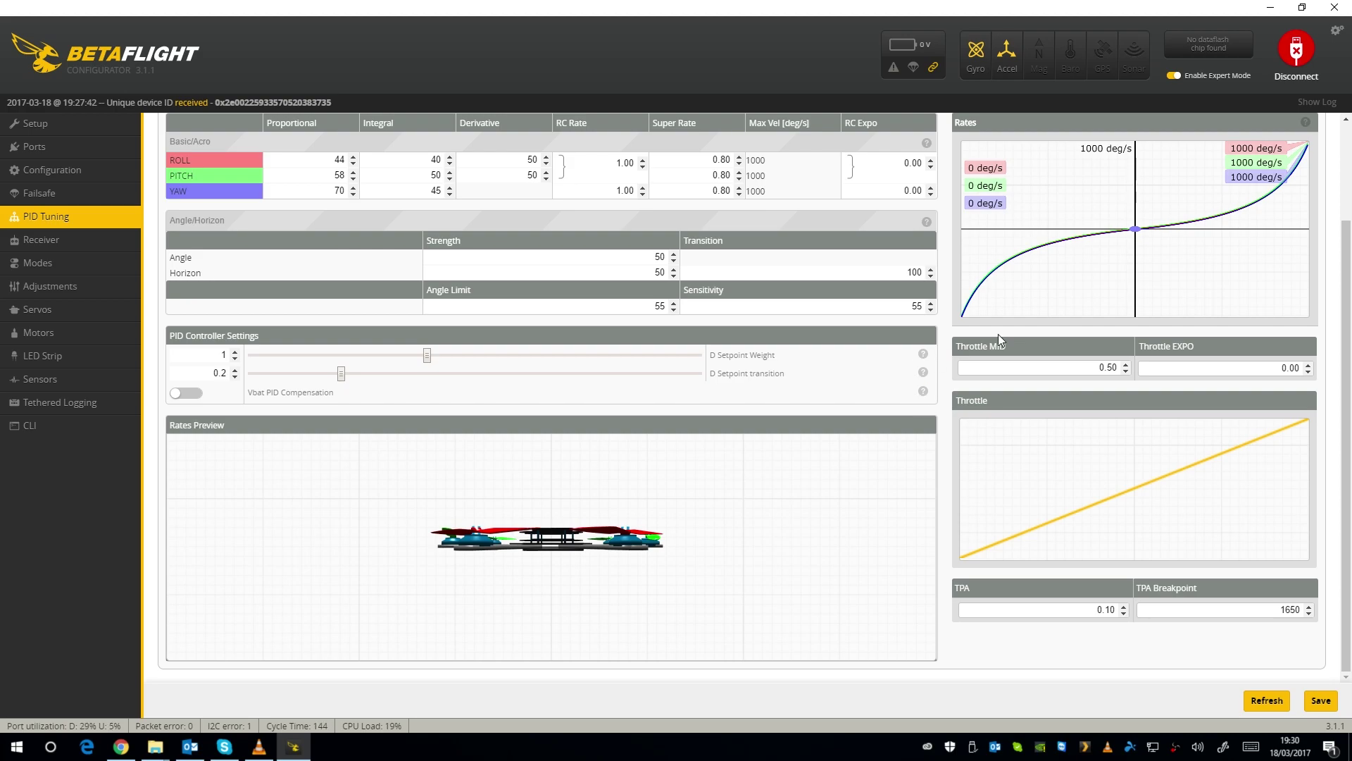
click(67, 246)
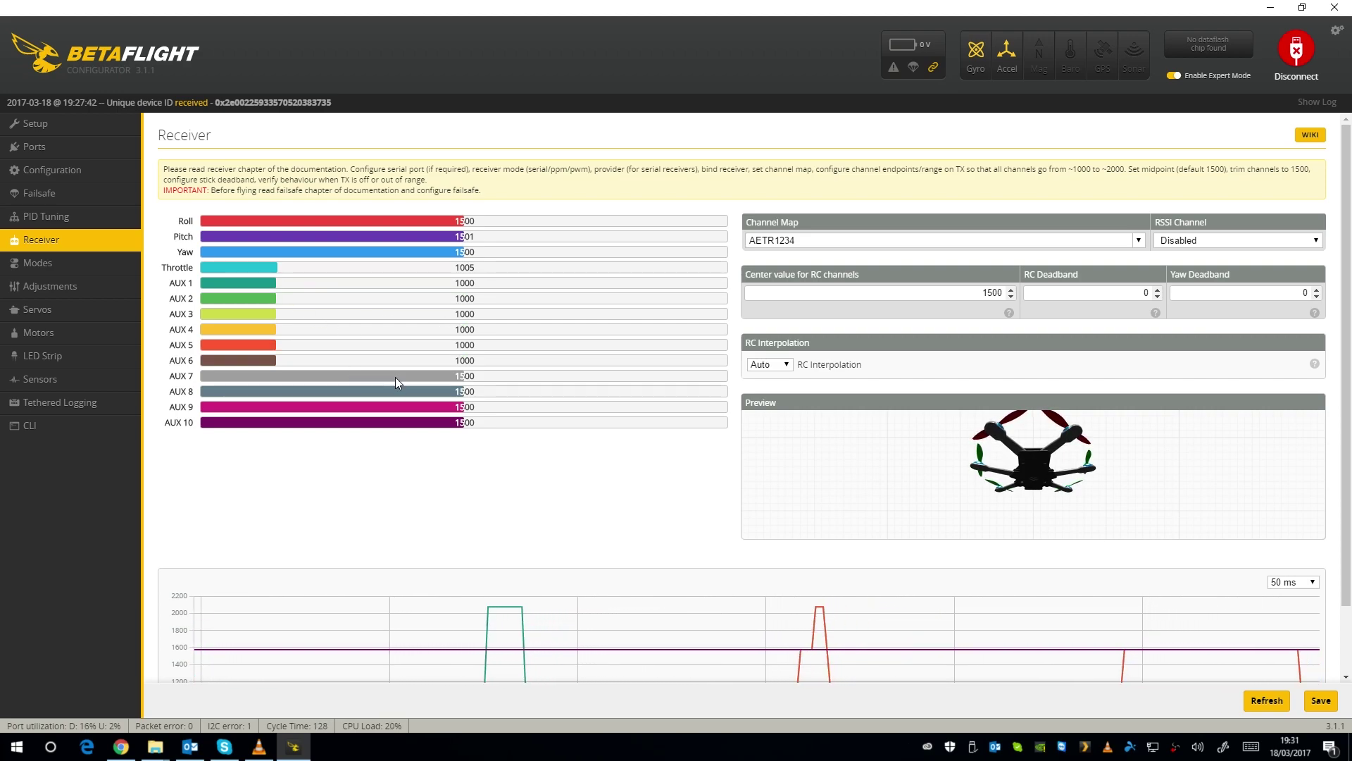
click(73, 265)
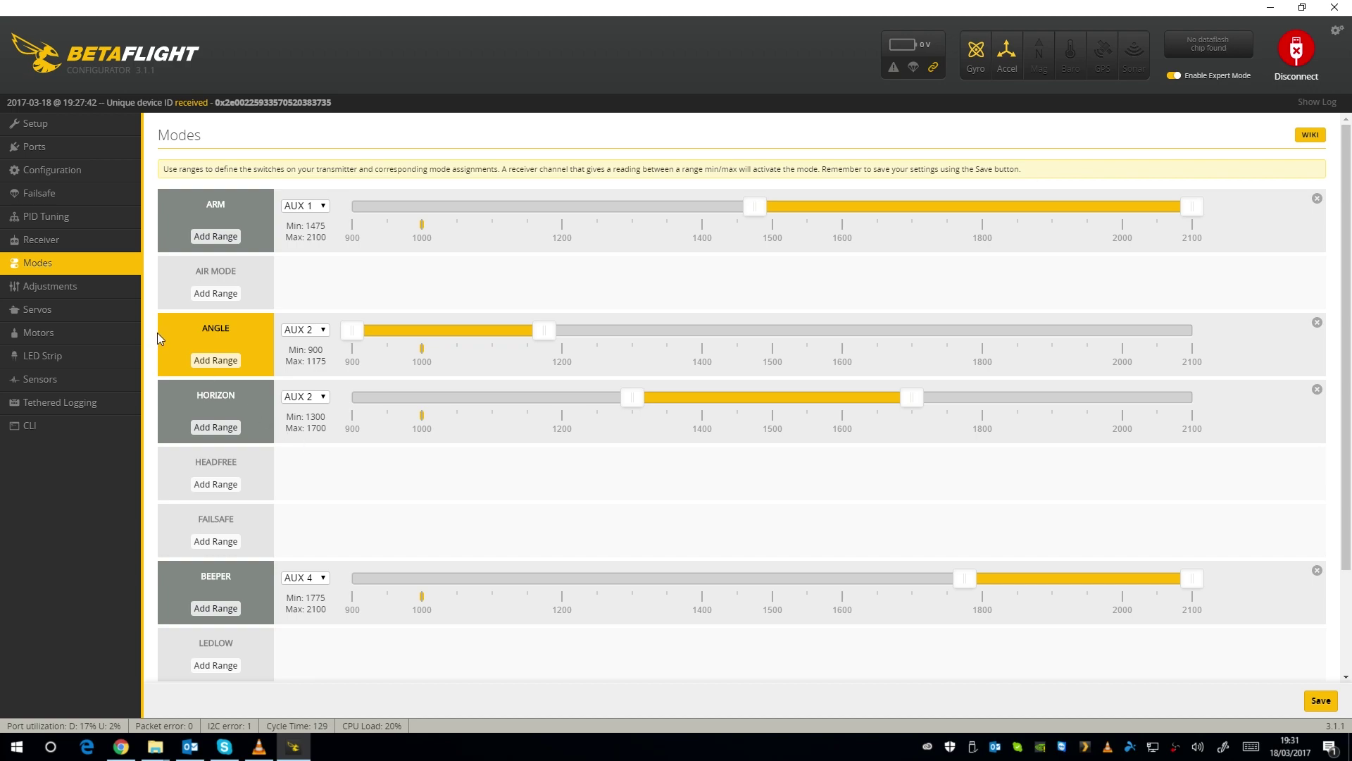
click(56, 359)
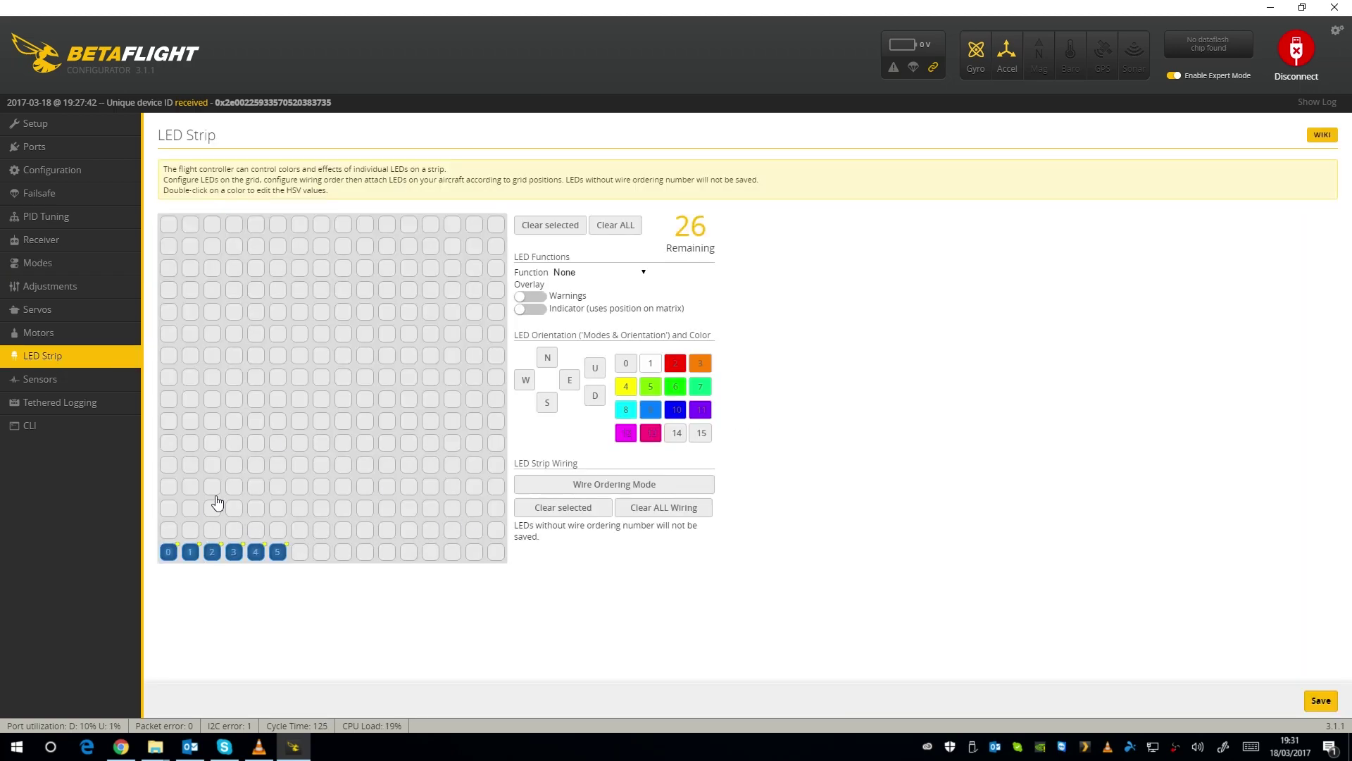
Run the version and dump commands in the CLI to list the firmware version and full configuration.
click(18, 430)
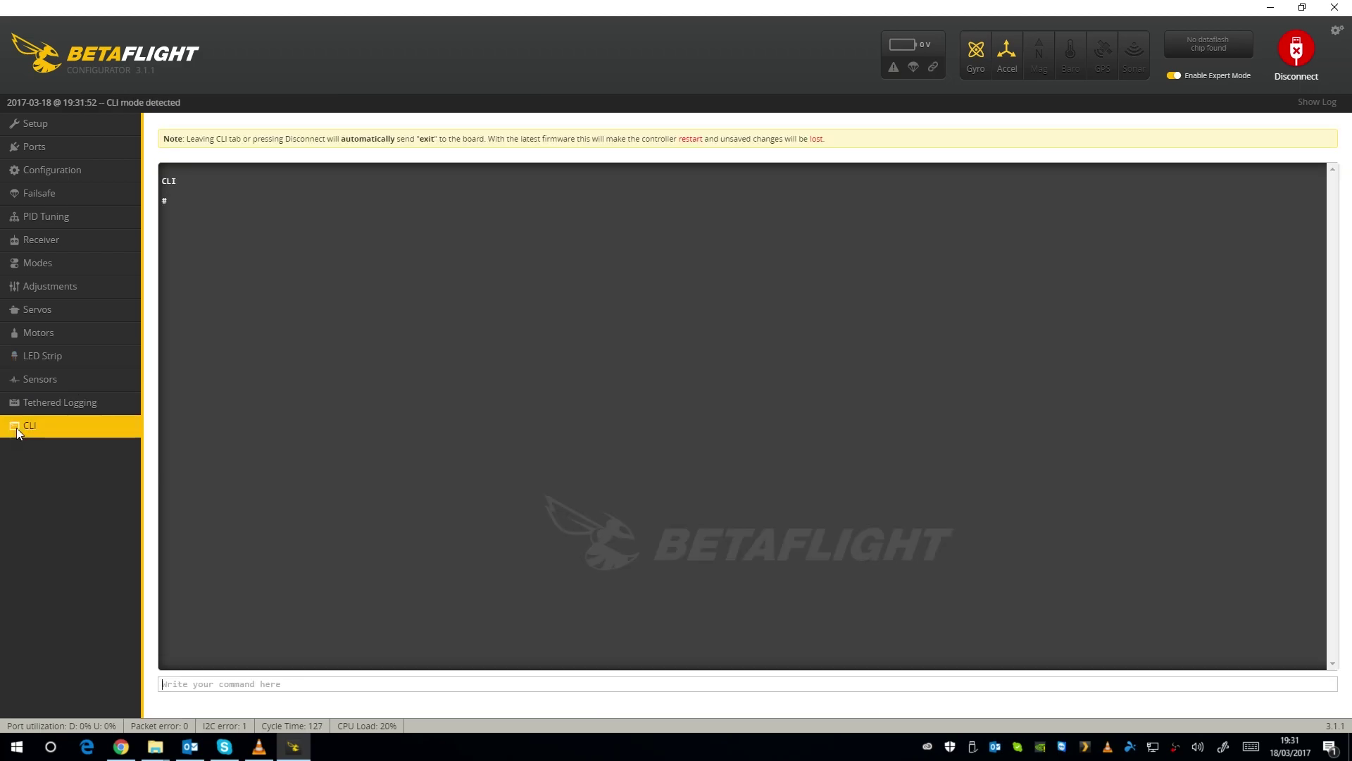
text(version)
key(Return)
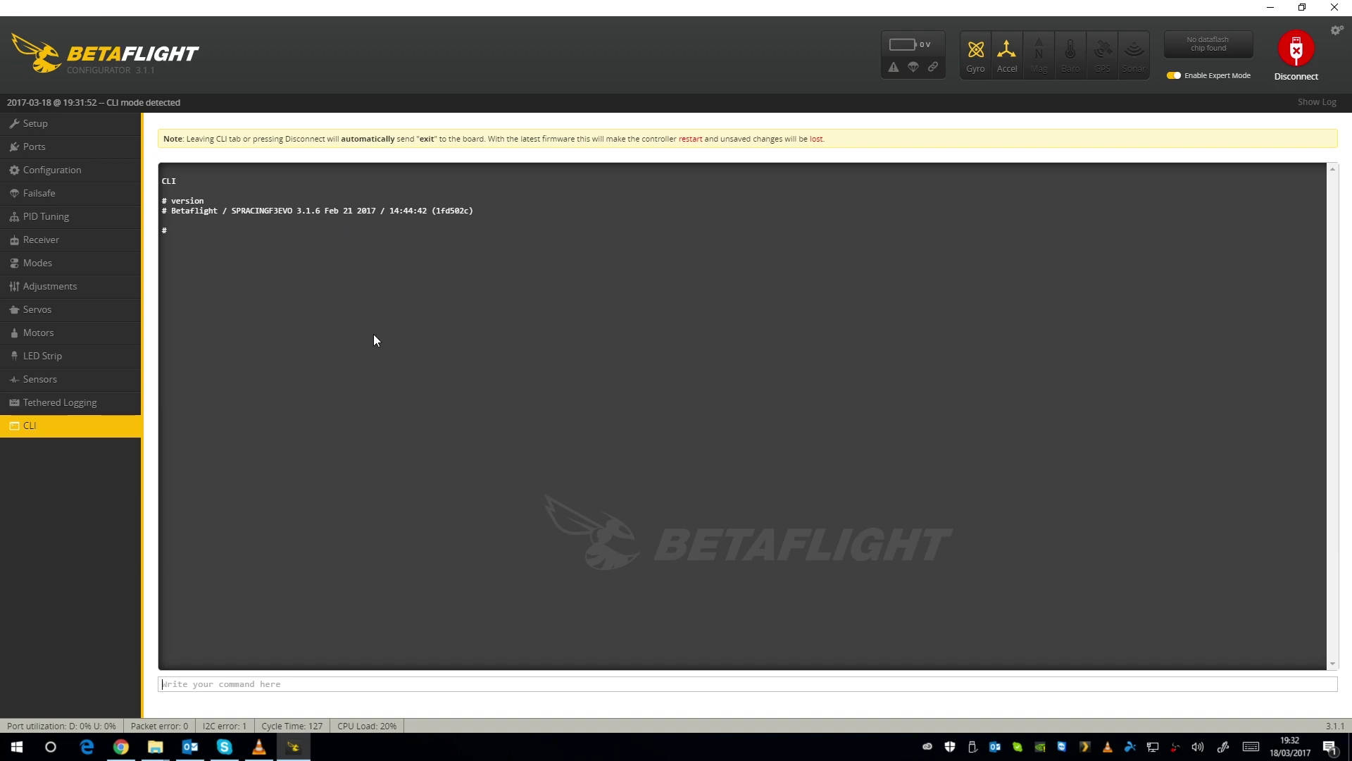
text(dump)
key(Return)
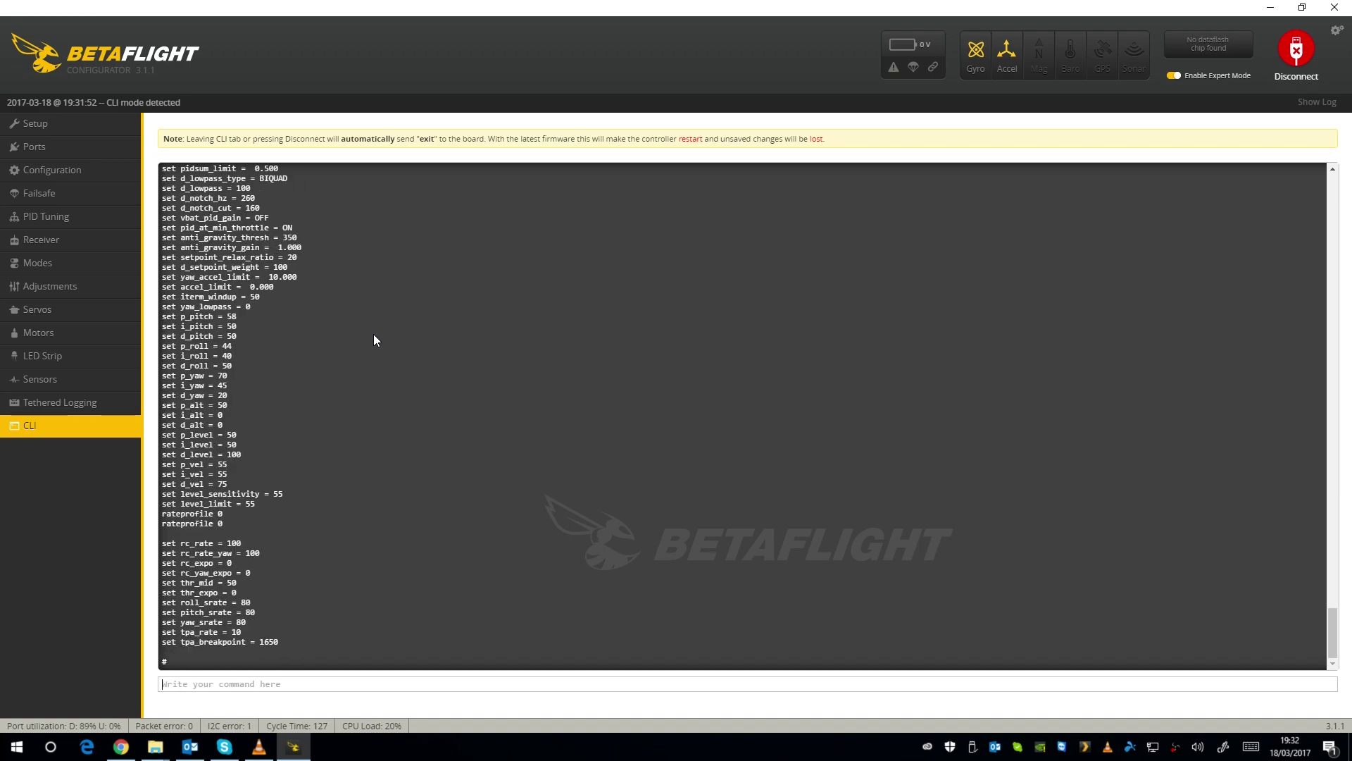
Examine the dump output and highlight the LED section from the led 0 line through mode_color 7 0 3.
scroll(465, 366, up, 15)
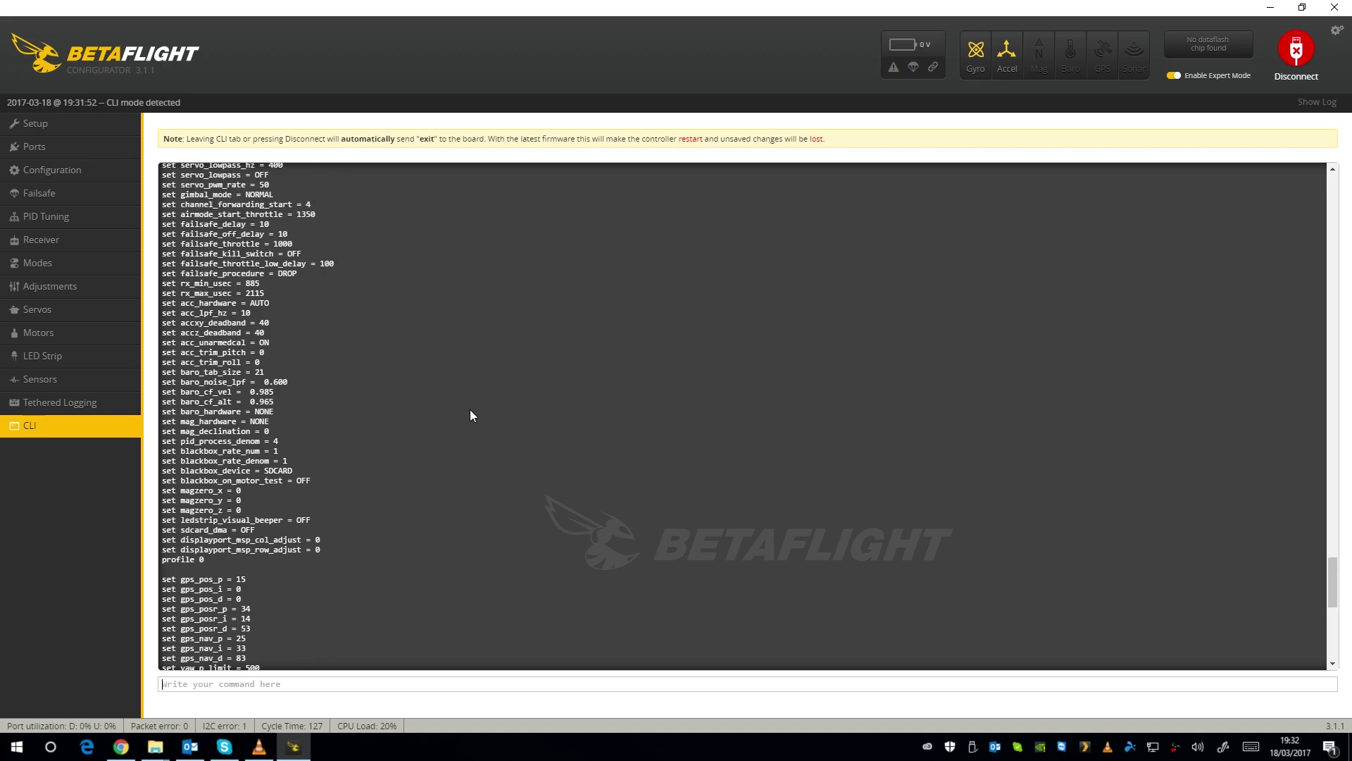
scroll(470, 412, up, 20)
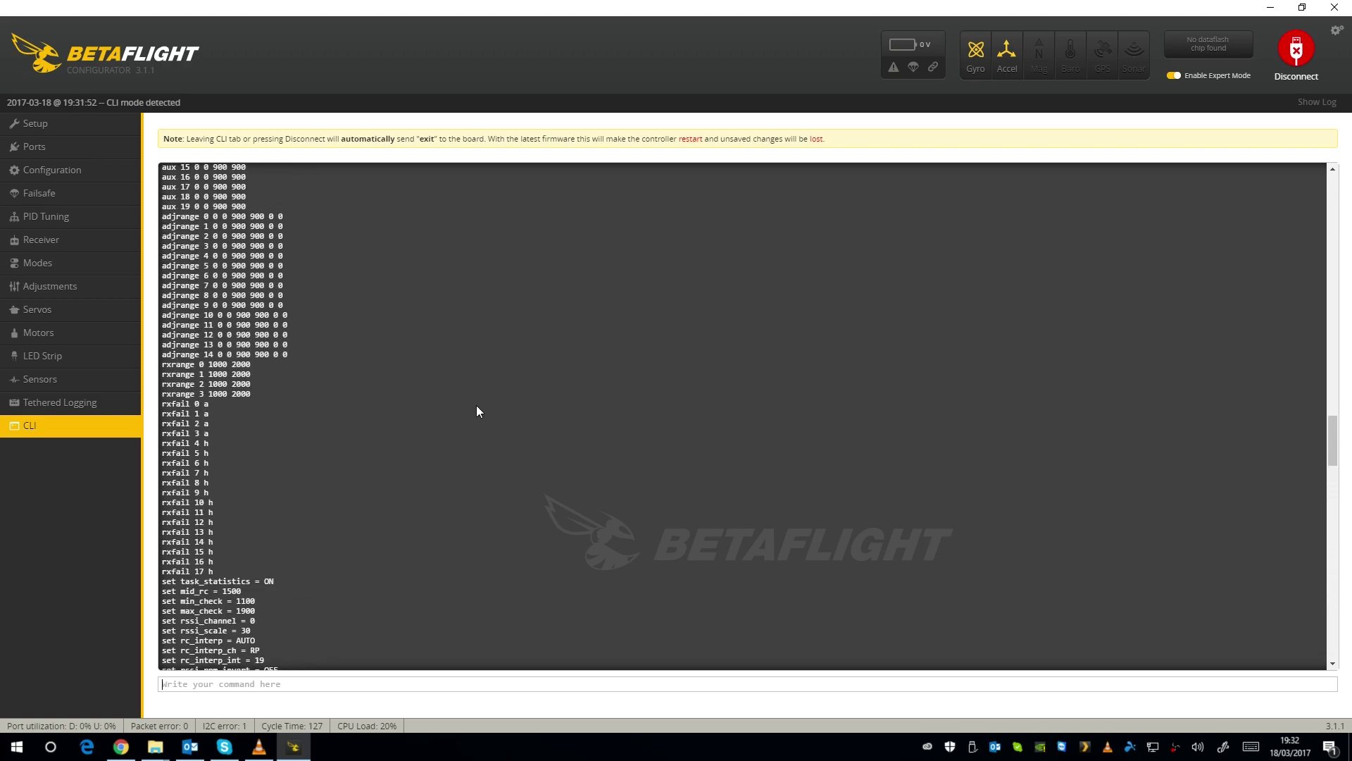
scroll(484, 416, up, 20)
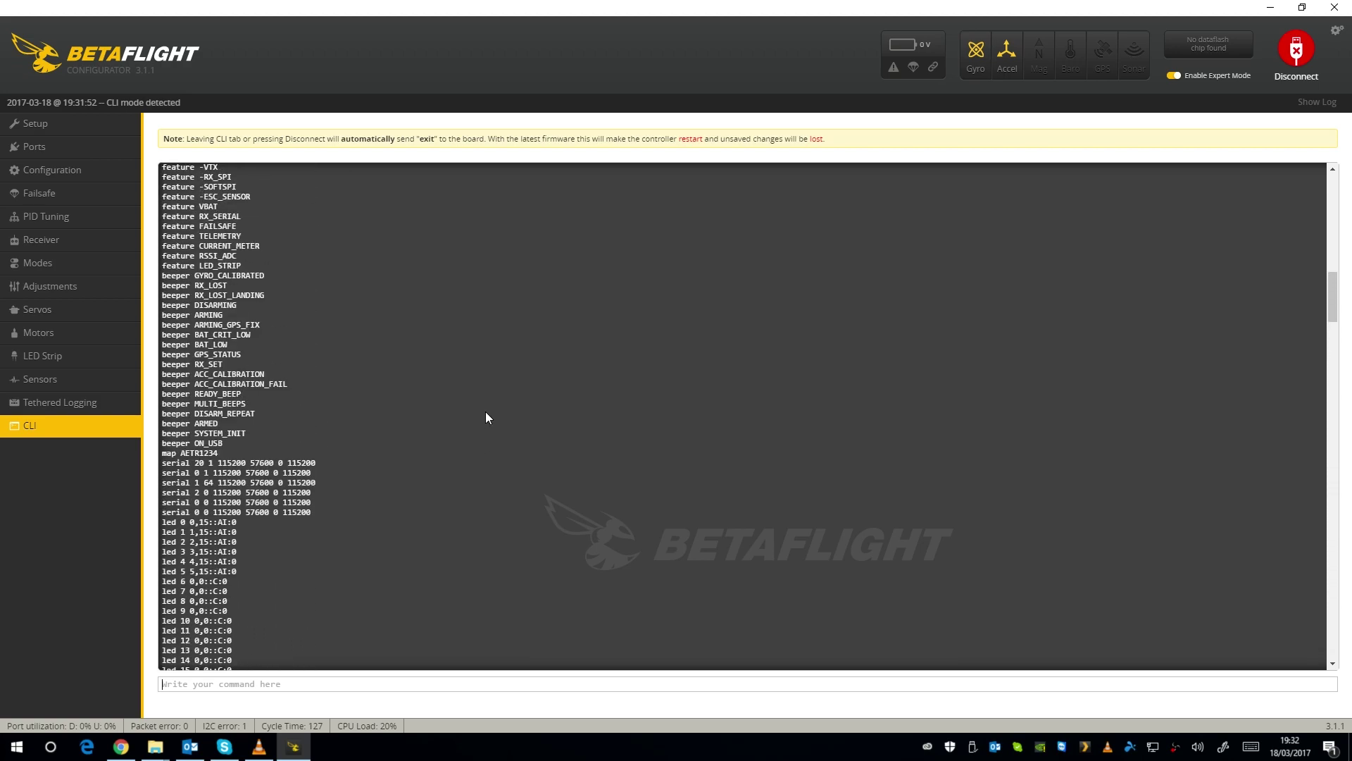
scroll(486, 417, up, 10)
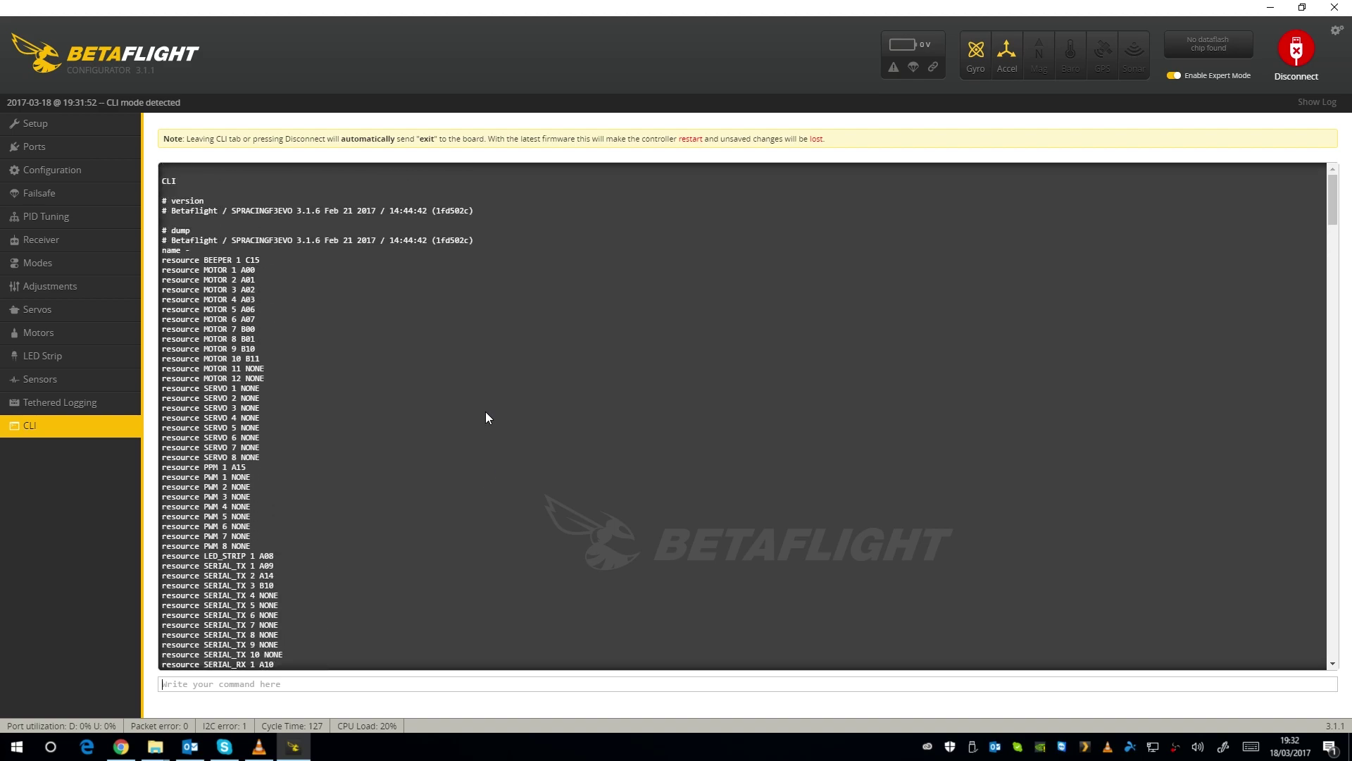
scroll(488, 414, down, 20)
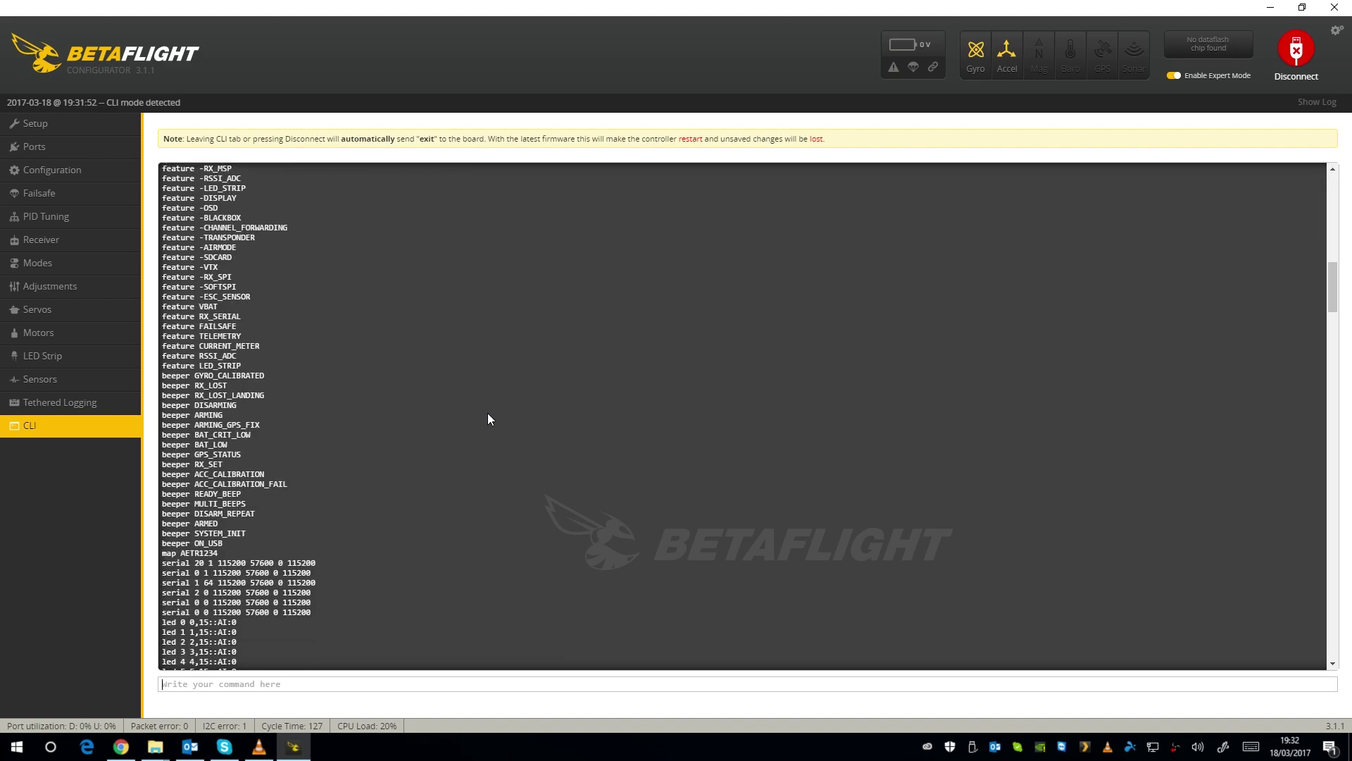
scroll(488, 413, up, 5)
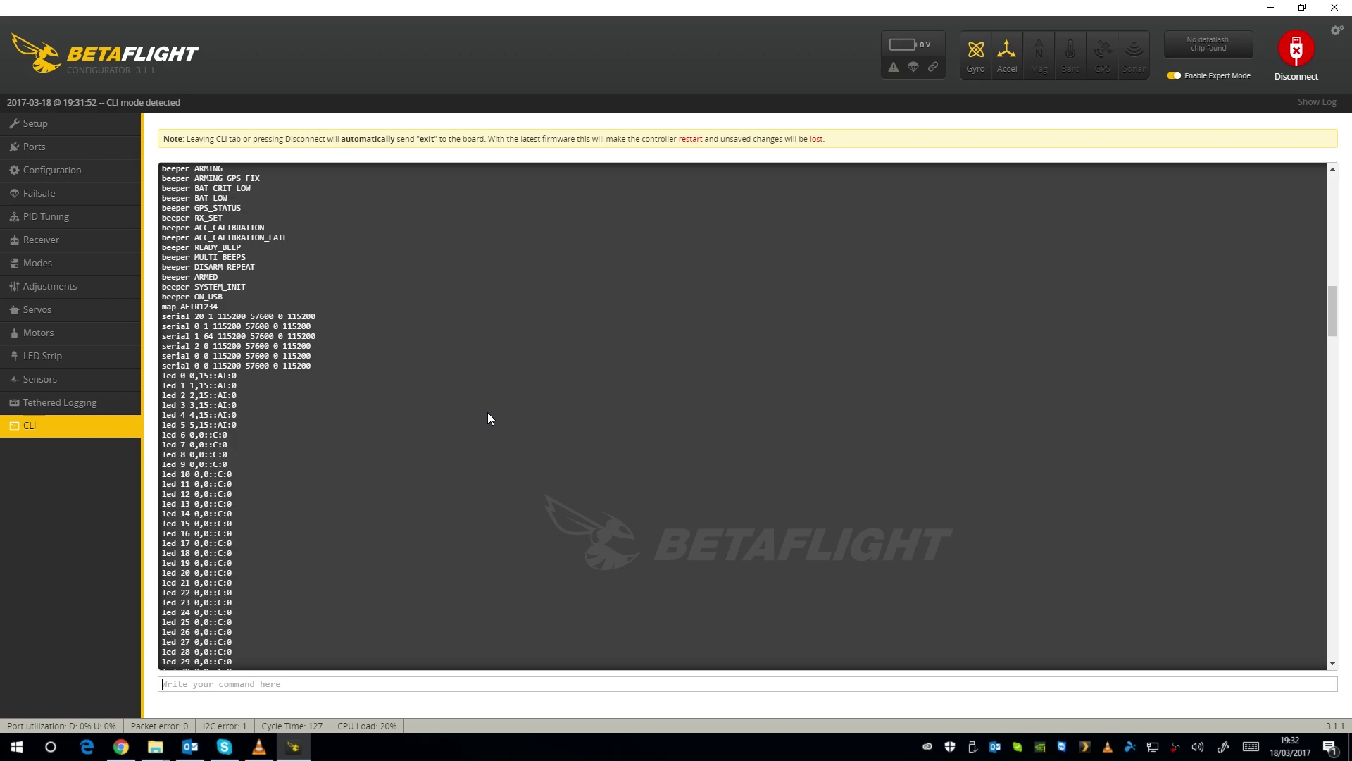
scroll(488, 412, up, 2)
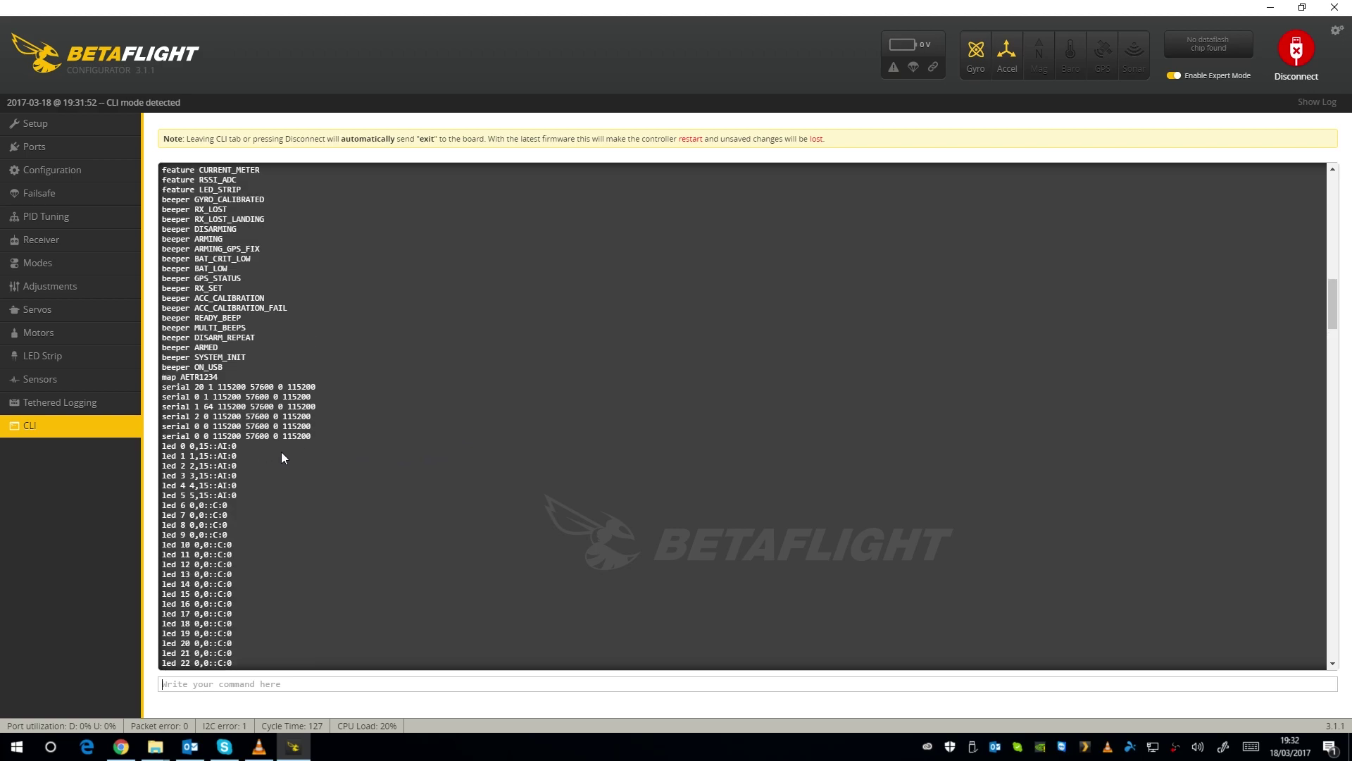
drag(159, 445, 270, 384)
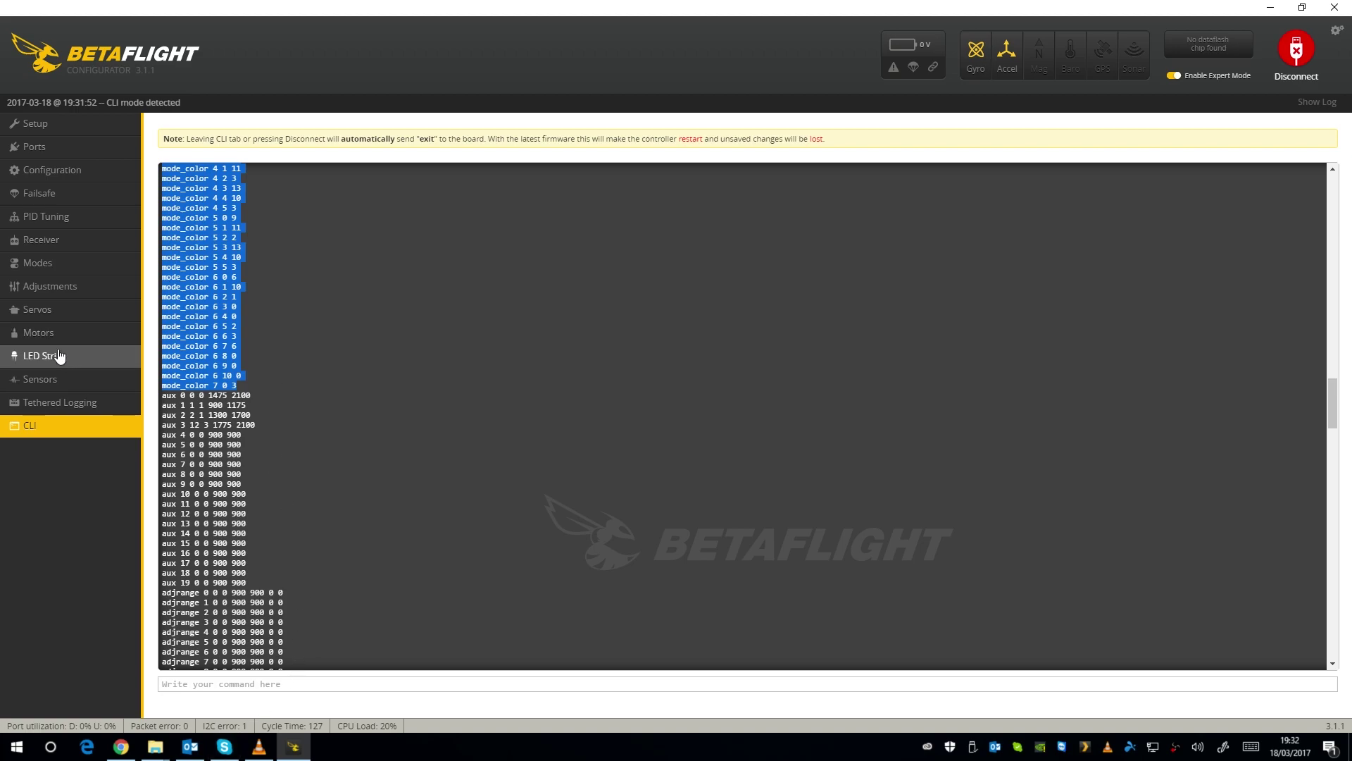
Leave the CLI and disconnect the flight controller.
click(104, 379)
click(1296, 50)
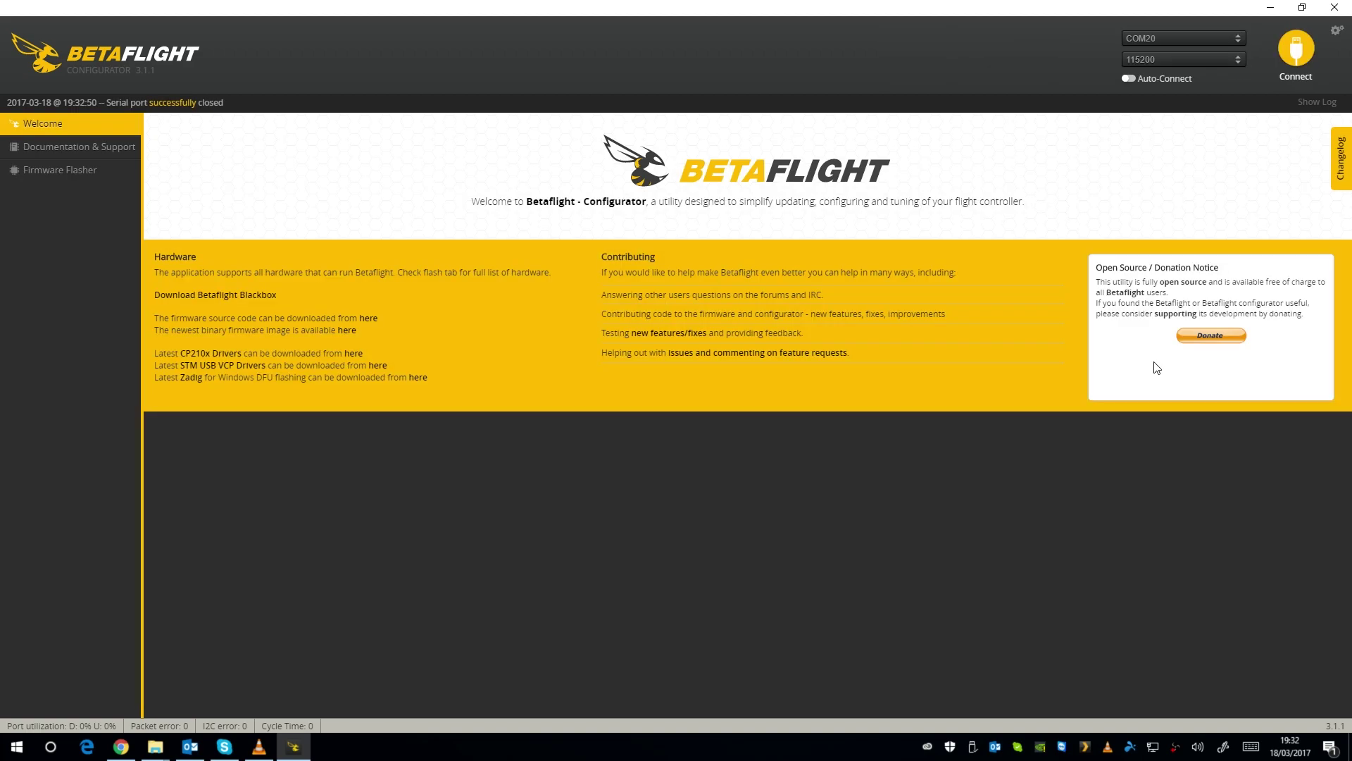